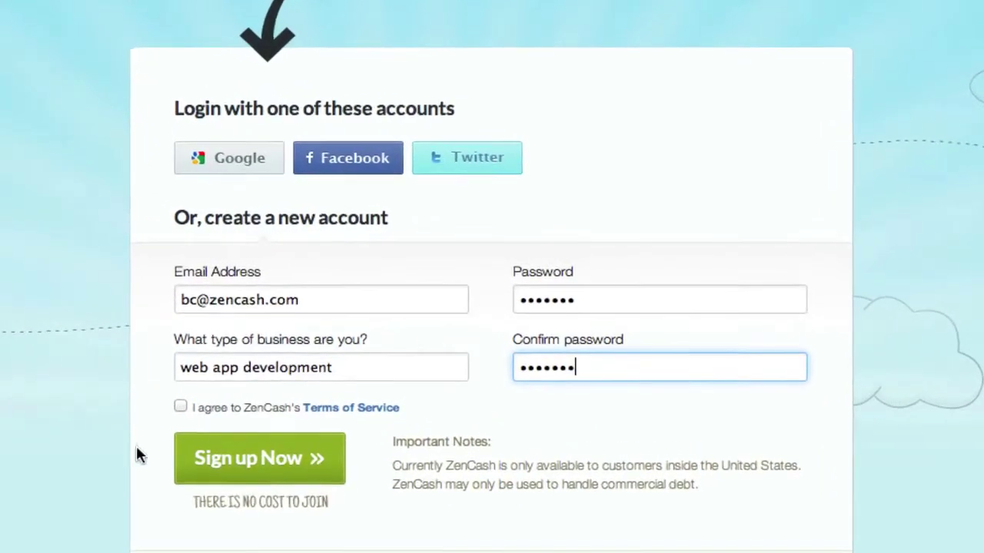
# - Agree to the Terms of Service, sign up for the new account and start the setup wizard
pyautogui.click(173, 415)
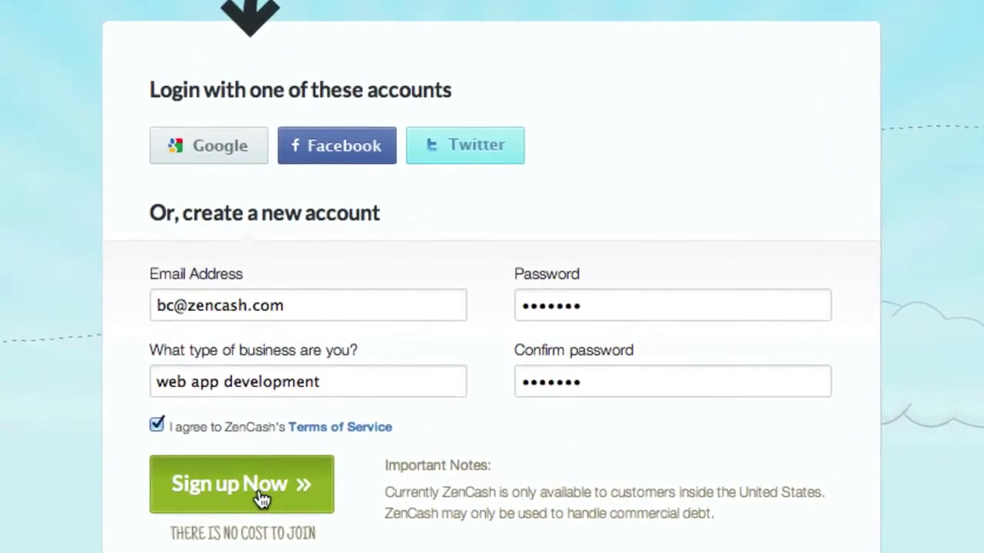
pyautogui.click(257, 491)
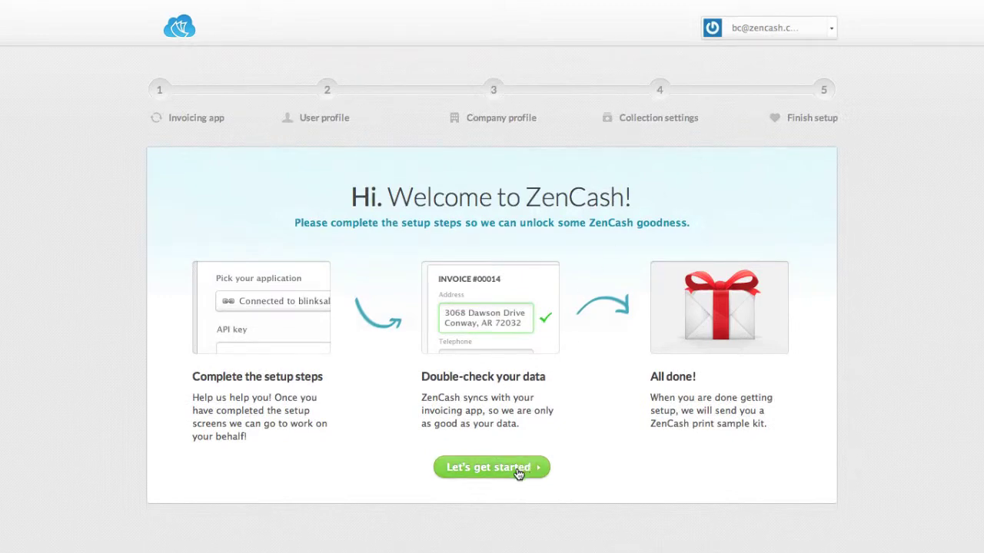
pyautogui.click(505, 468)
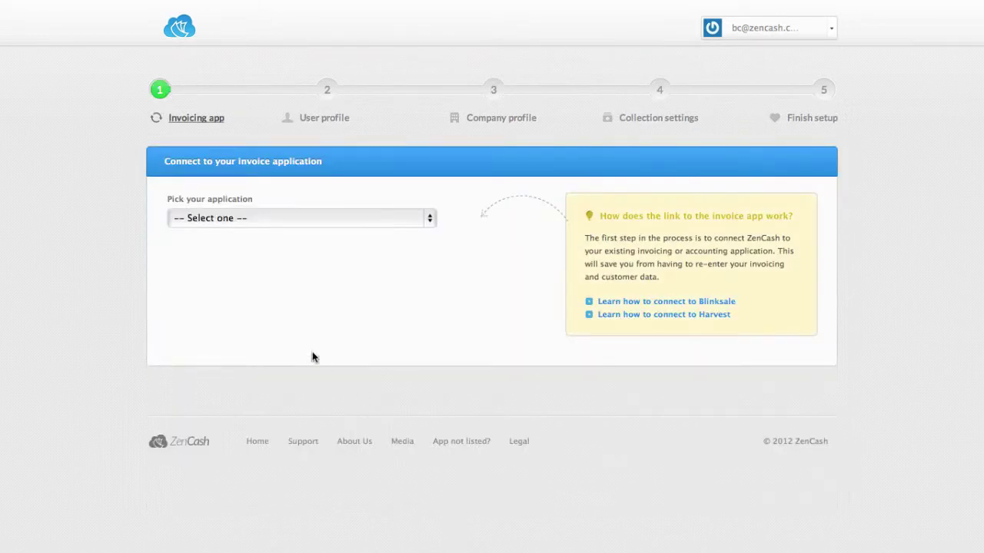
# - Choose Blinksale as the invoice application and enter doublewidelabs as its subdomain
pyautogui.click(304, 219)
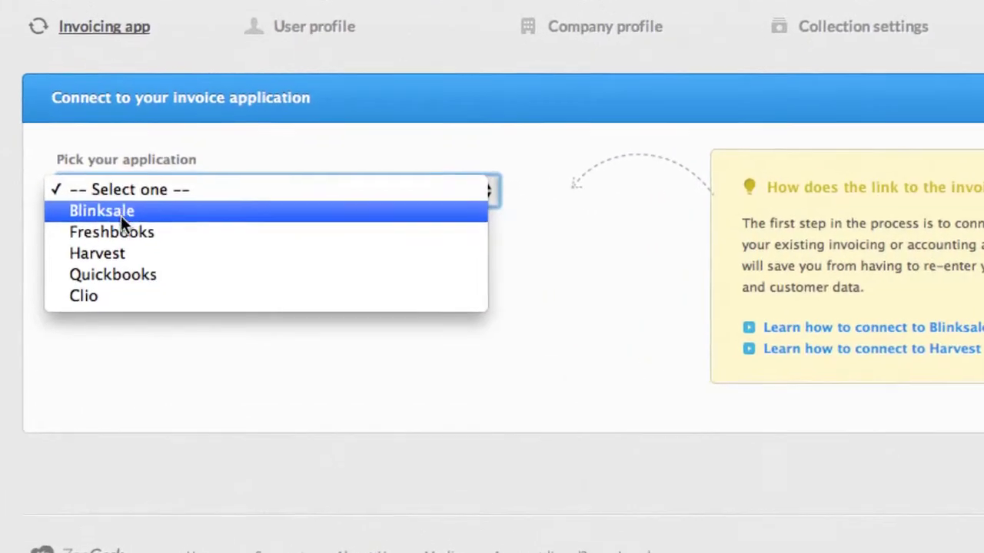
pyautogui.click(120, 216)
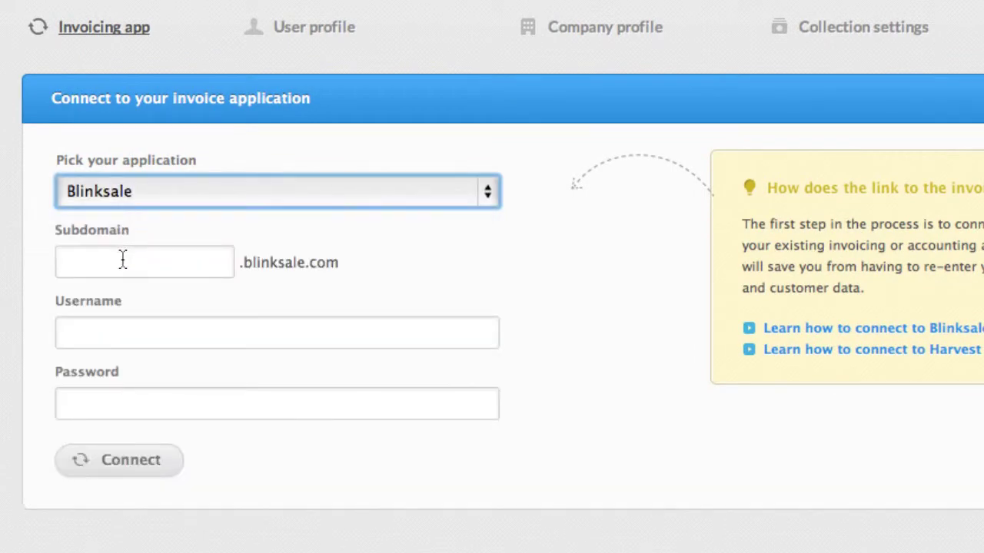
pyautogui.click(122, 259)
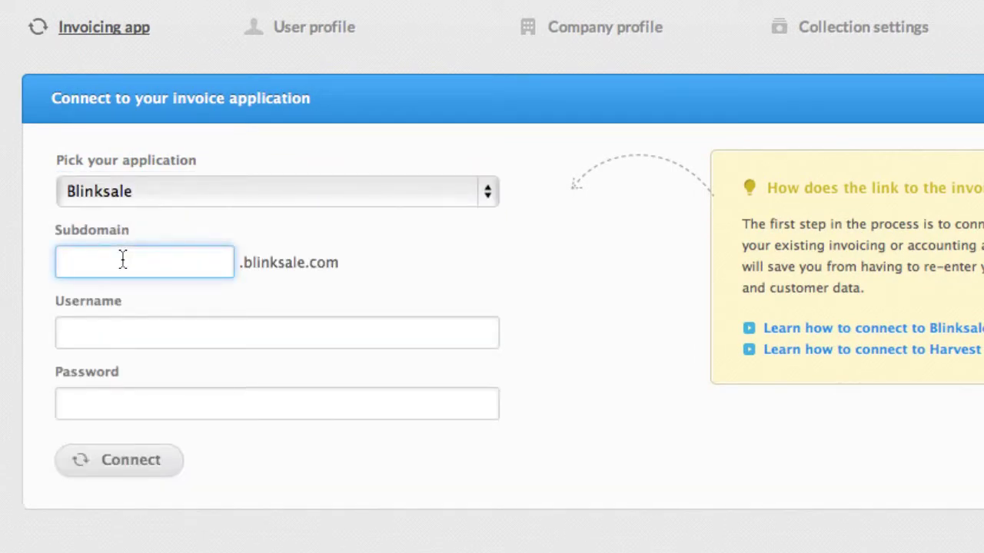
pyautogui.write('dou')
pyautogui.press('Down')
pyautogui.press('Tab')
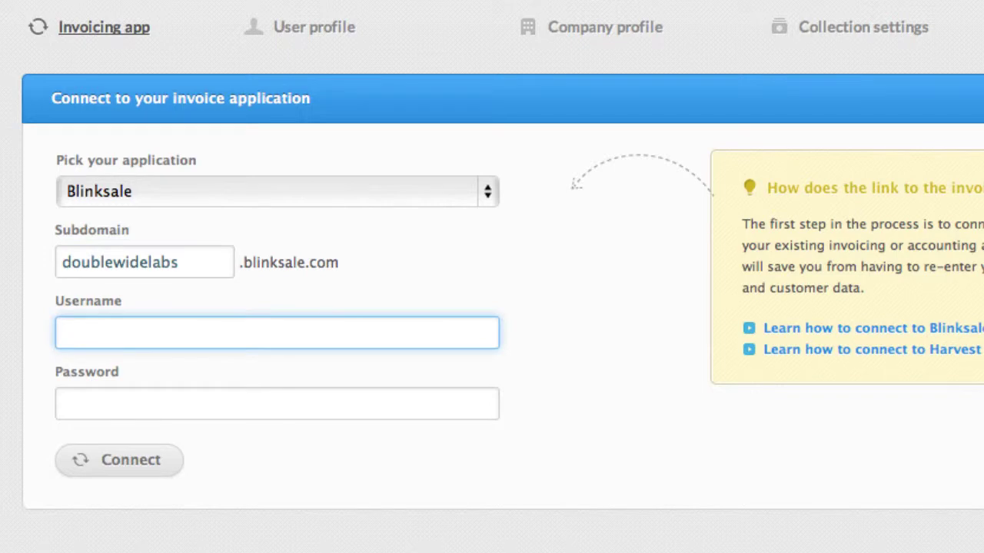
# - Enter the Blinksale username and password, connect the account and continue to the user profile
pyautogui.write('bc@')
pyautogui.press('Down')
pyautogui.press('Tab')
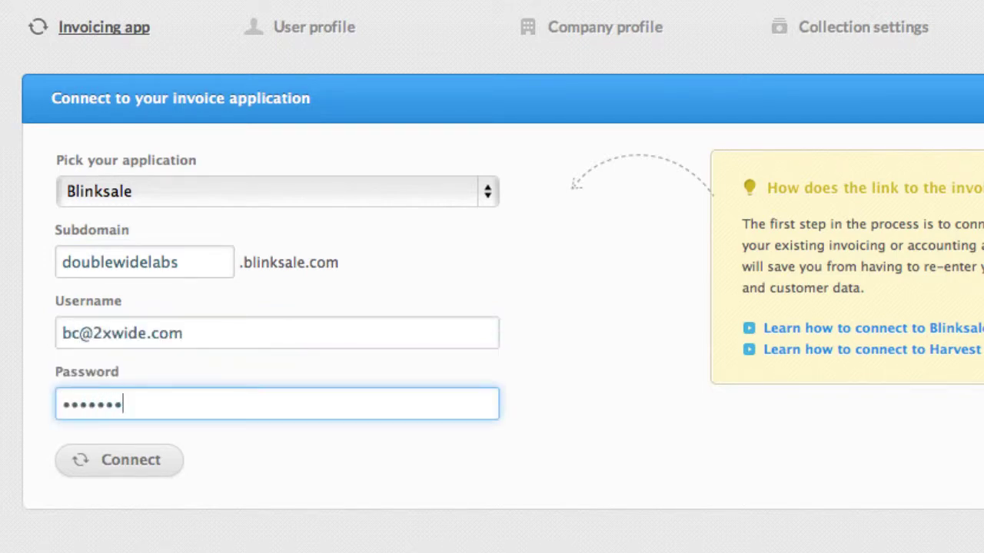
pyautogui.click(130, 460)
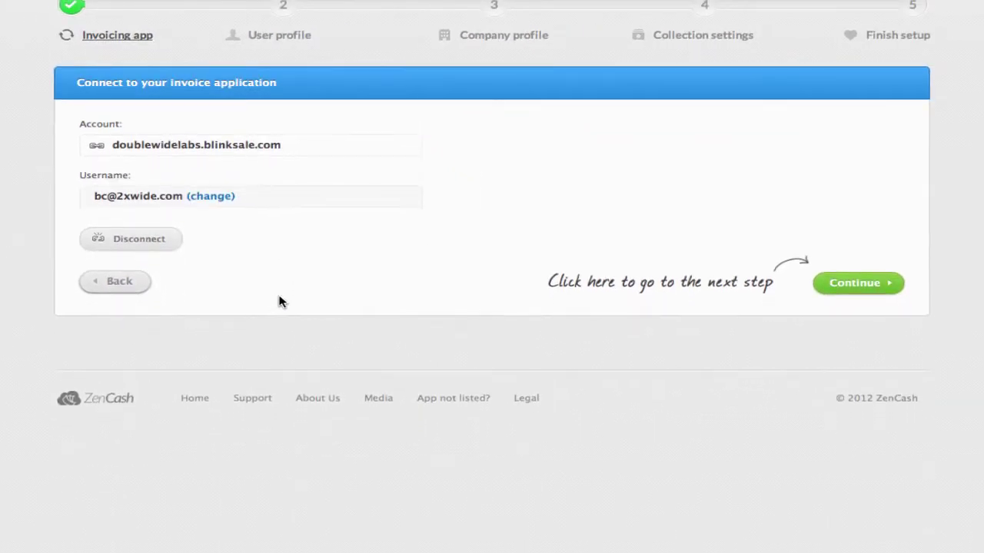
pyautogui.click(859, 284)
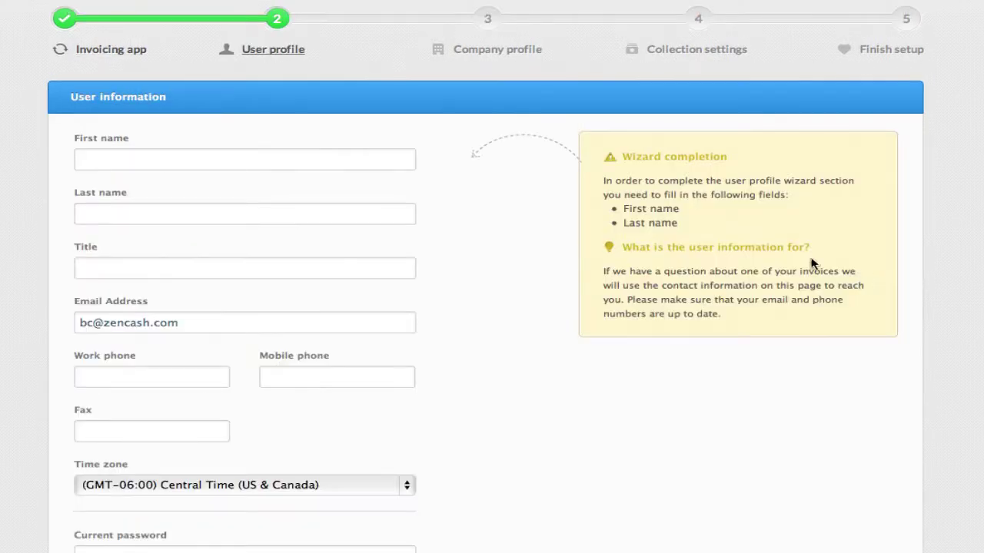
# - Fill in the user's first name, last name and phone numbers with saved details and set the title to CEO
pyautogui.click(161, 160)
pyautogui.write('Br')
pyautogui.press('Down')
pyautogui.press('Return')
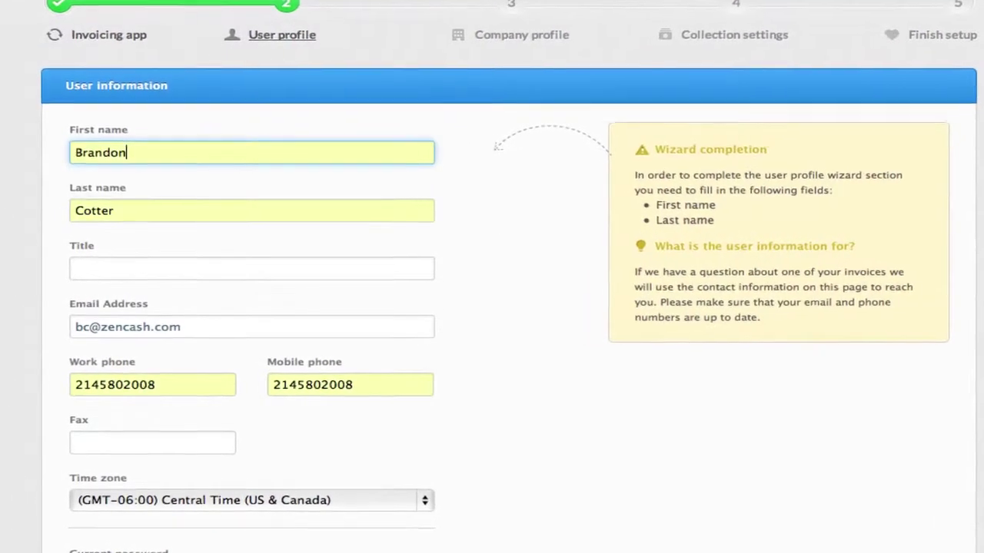
pyautogui.click(248, 269)
pyautogui.write('CEO')
pyautogui.press('Tab')
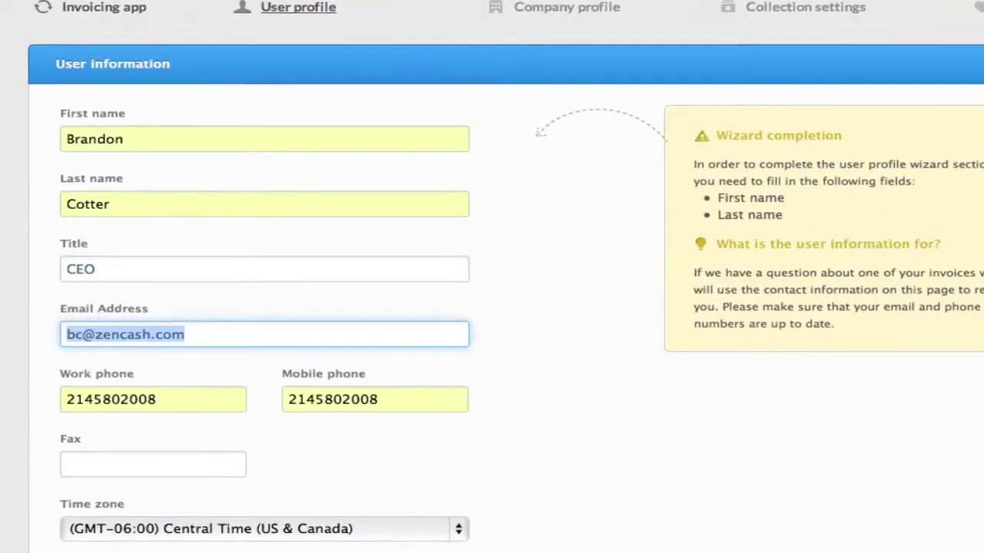
# - Change the work phone number and save the user profile to proceed to the company profile
pyautogui.click(182, 405)
pyautogui.press('BackSpace')
pyautogui.press('BackSpace')
pyautogui.press('Down')
pyautogui.press('Return')
pyautogui.press('Tab')
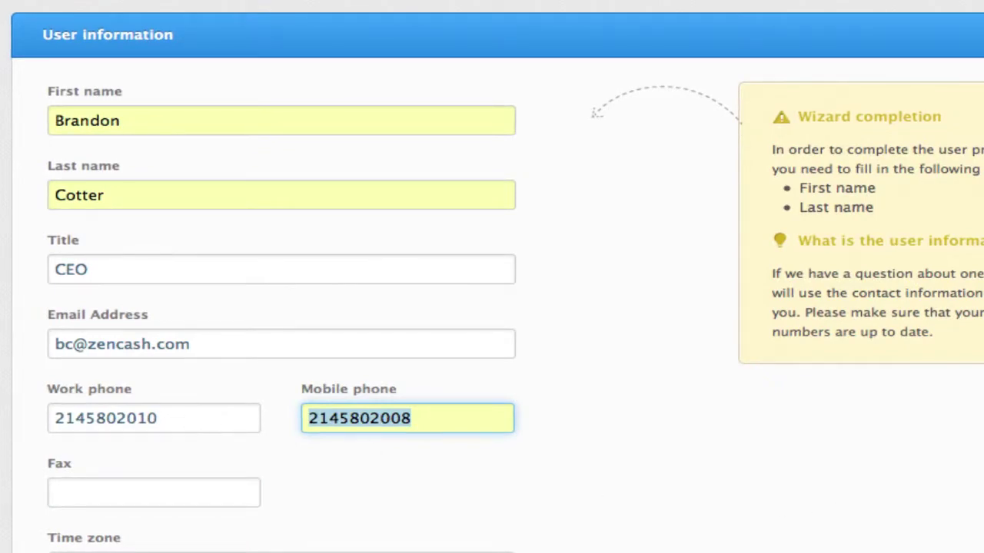
pyautogui.press('Return')
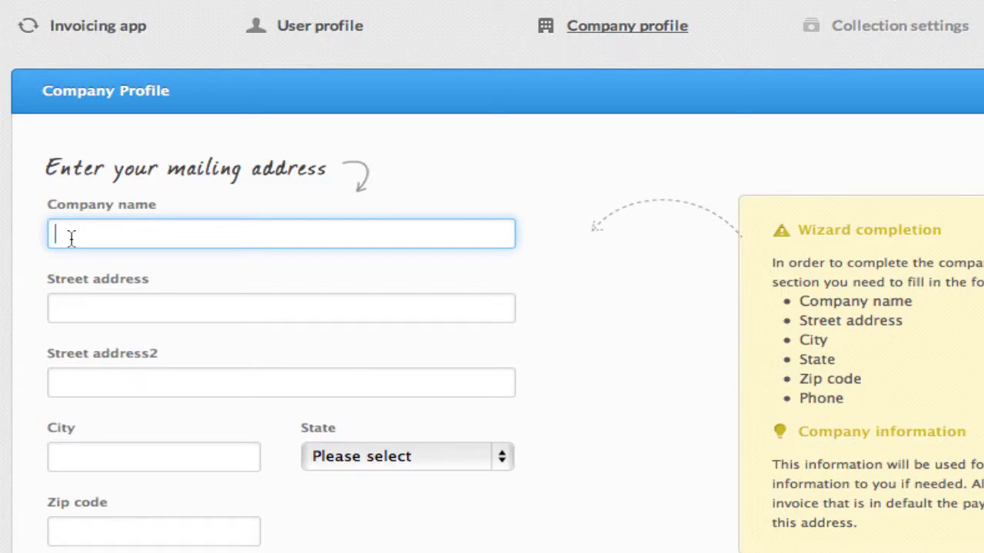
# - Enter Doublewide Partners as the company name and fill in the company's mailing address and phone number
pyautogui.write('Dou')
pyautogui.press('Down')
pyautogui.press('Return')
pyautogui.press('Tab')
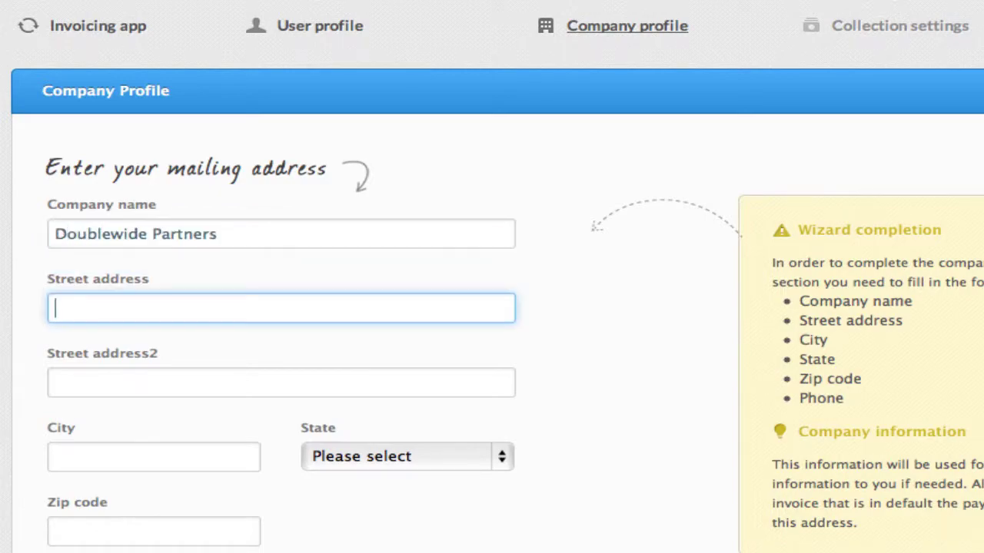
pyautogui.write('43')
pyautogui.press('Down')
pyautogui.press('Return')
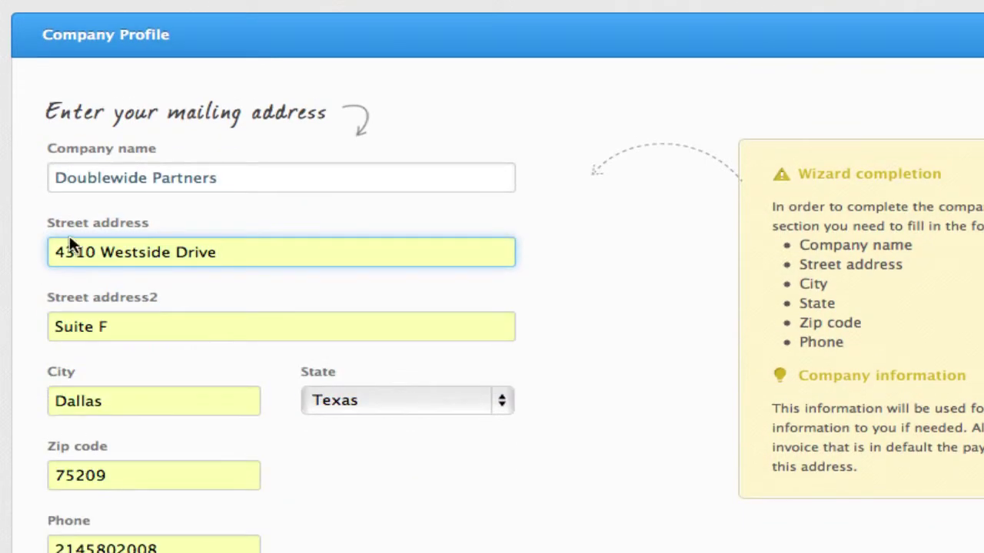
pyautogui.scroll(-8, 457, 496)
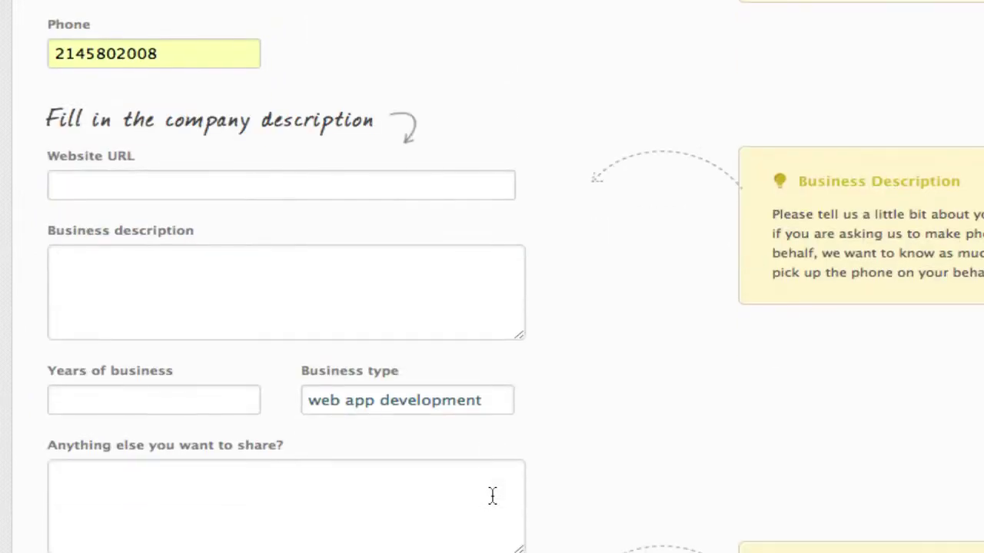
pyautogui.scroll(-2, 492, 496)
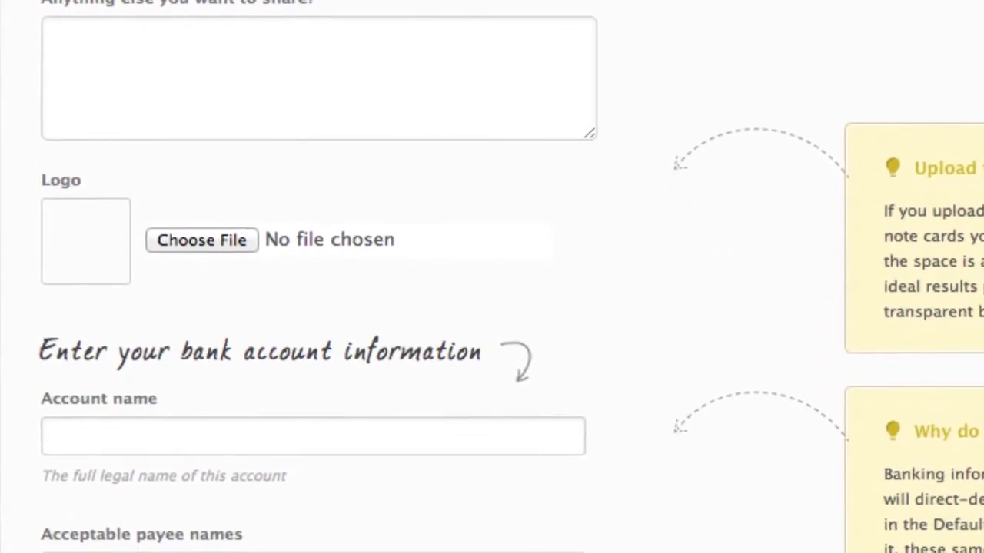
pyautogui.scroll(-5, 315, 277)
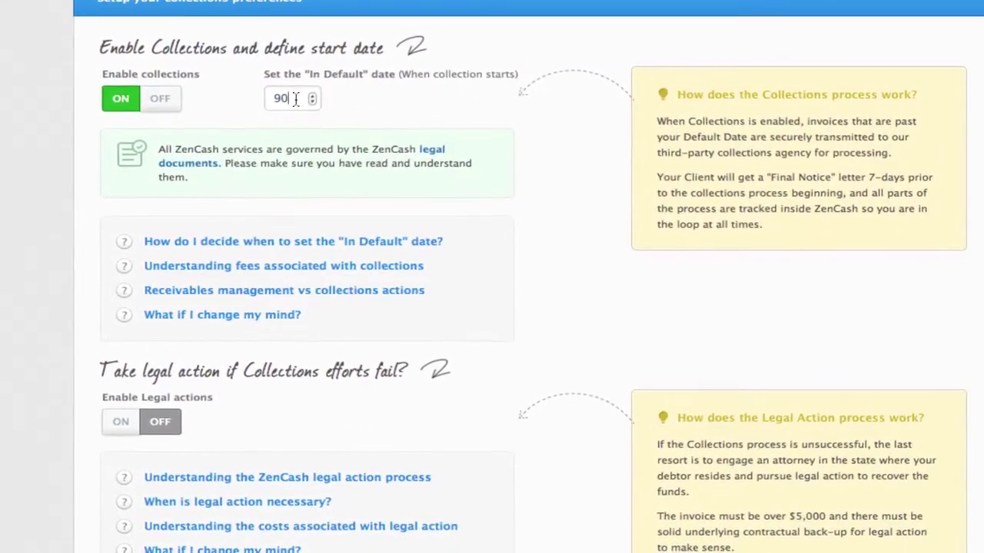
# - Set the "In Default" date for collections to 77 and enable legal actions
pyautogui.doubleClick(289, 112)
pyautogui.write('77')
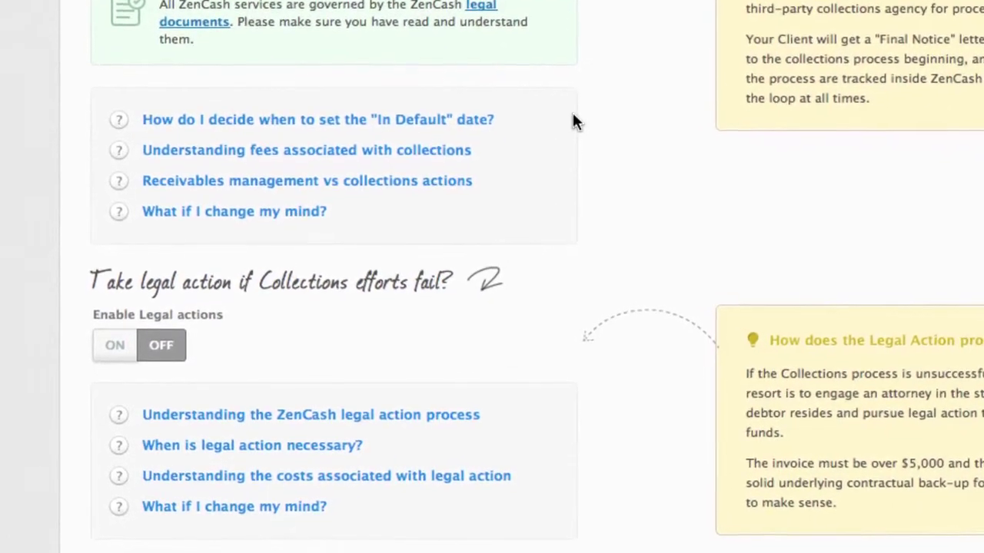
pyautogui.click(117, 338)
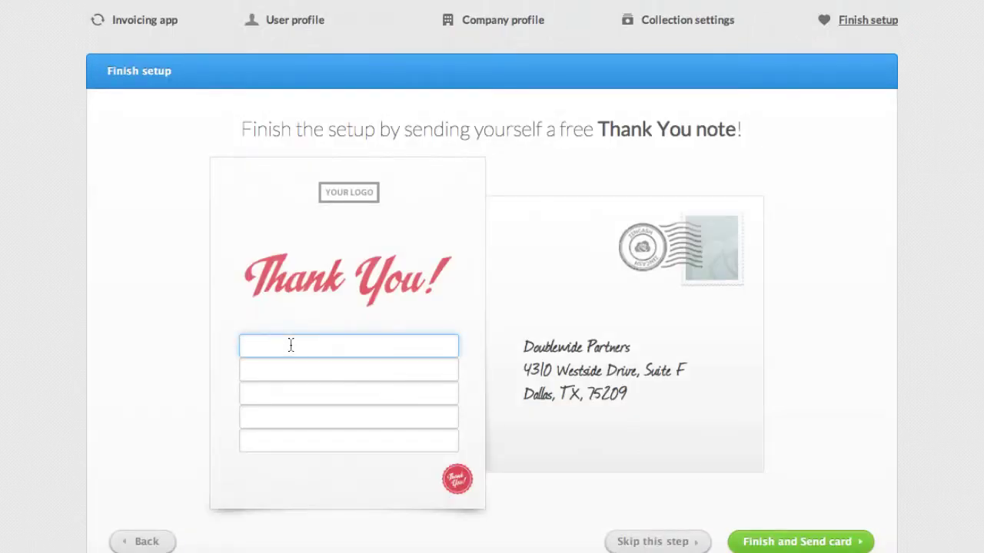
# - Write "Thanks for watching!" with a first-name signature on the Thank You note, then finish the setup and send the card
pyautogui.scroll(-2, 290, 345)
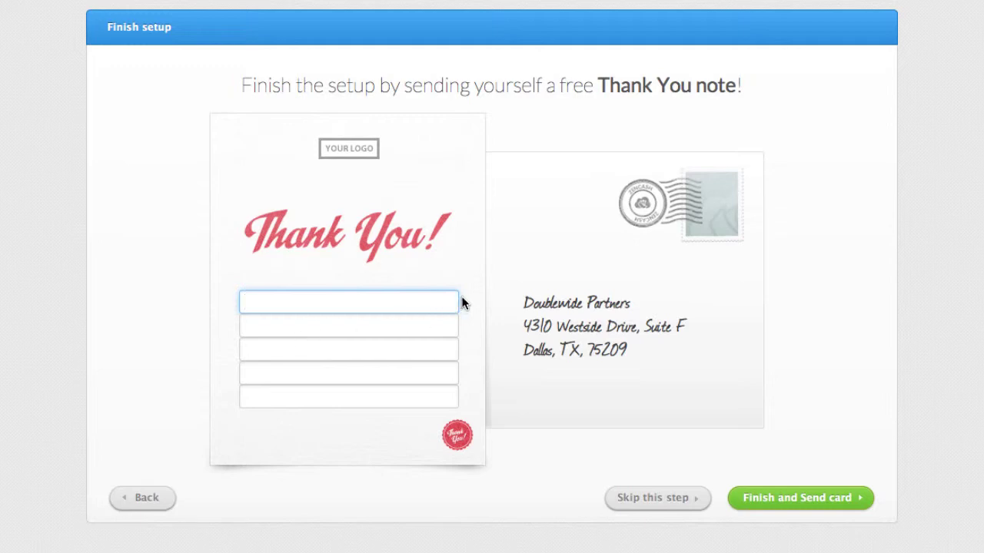
pyautogui.write('Thanks for w')
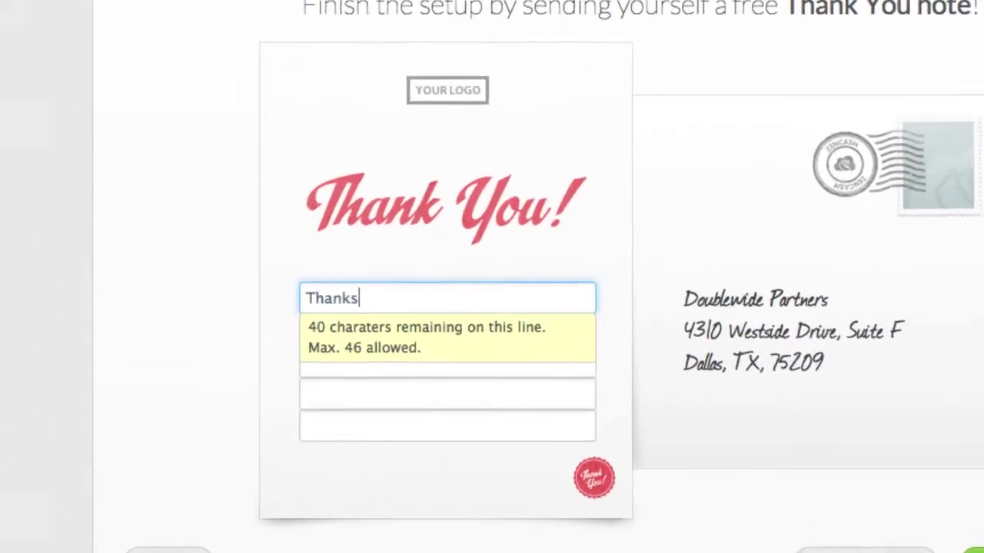
pyautogui.write('atching!')
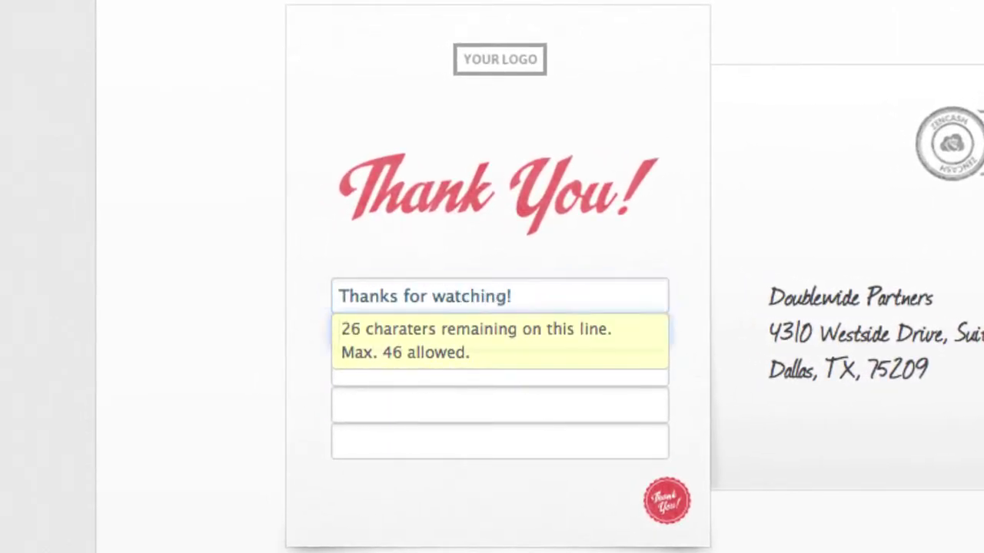
pyautogui.click(500, 369)
pyautogui.write('-- brandon')
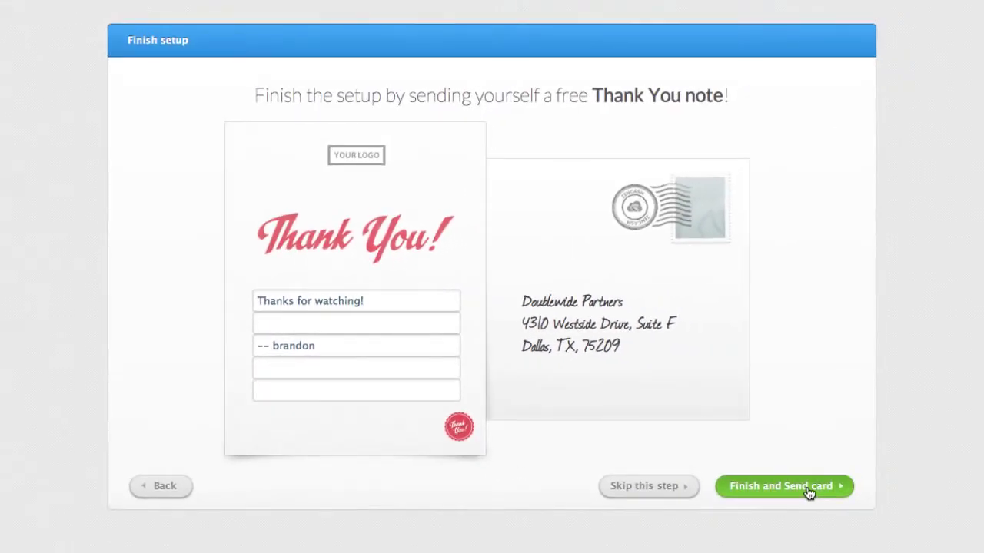
pyautogui.click(808, 489)
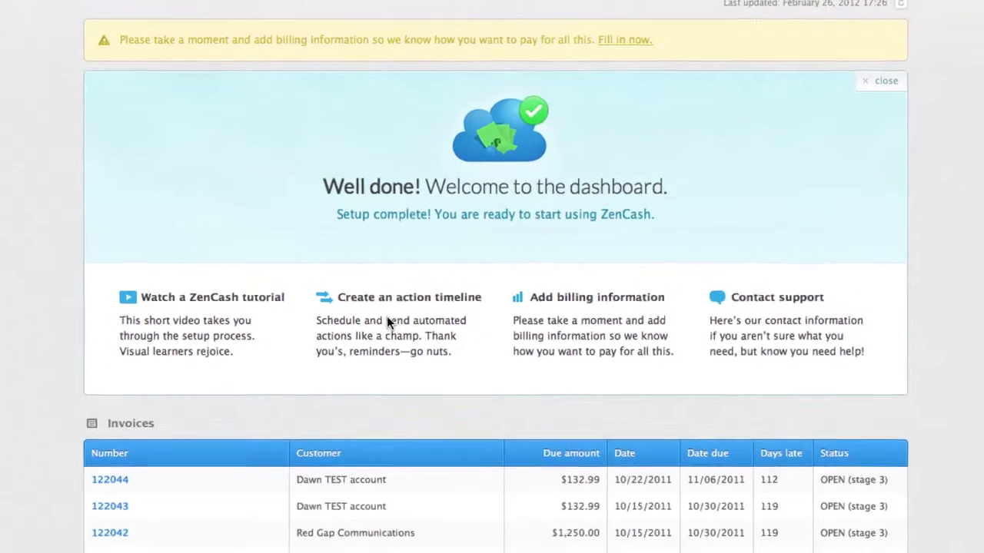
# - In the action timeline, add a Printed Invoice action at the beginning of the Invoice Is Current stage, applied to all invoices
pyautogui.click(386, 321)
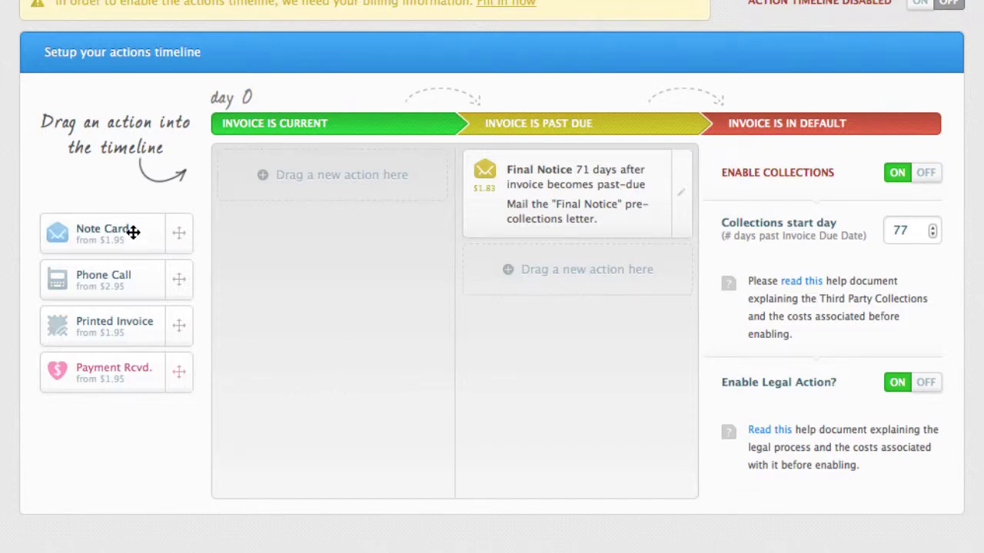
pyautogui.moveTo(107, 326); pyautogui.dragTo(331, 170)
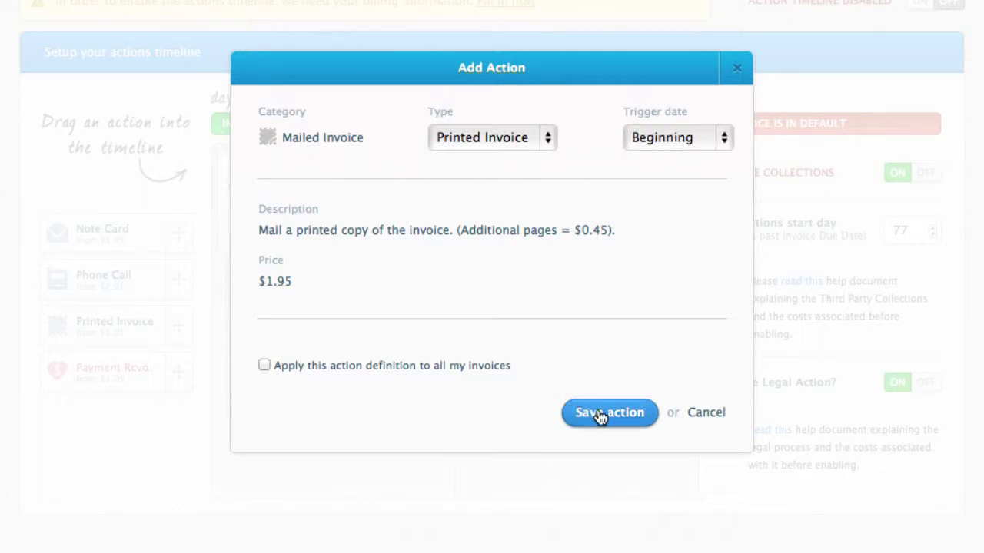
pyautogui.click(285, 367)
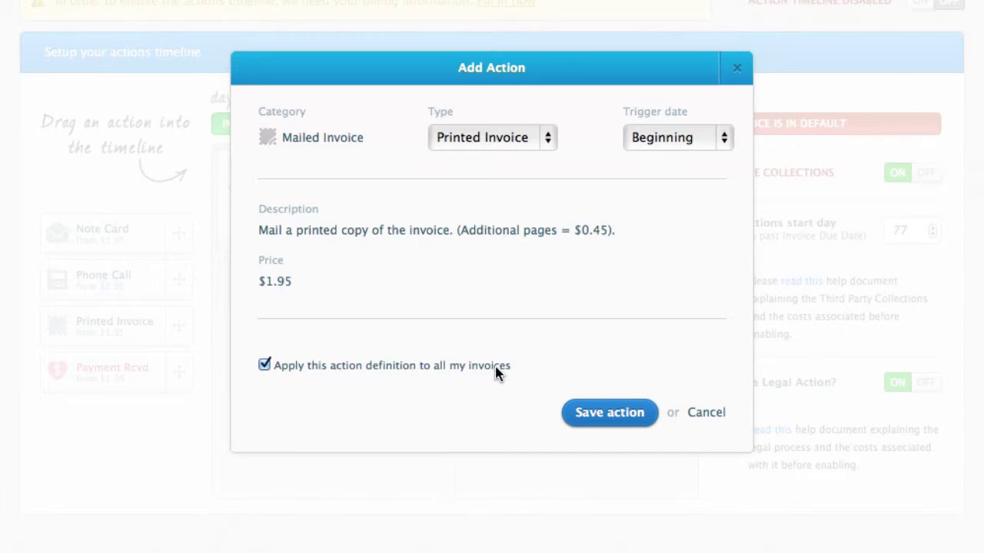
pyautogui.click(594, 415)
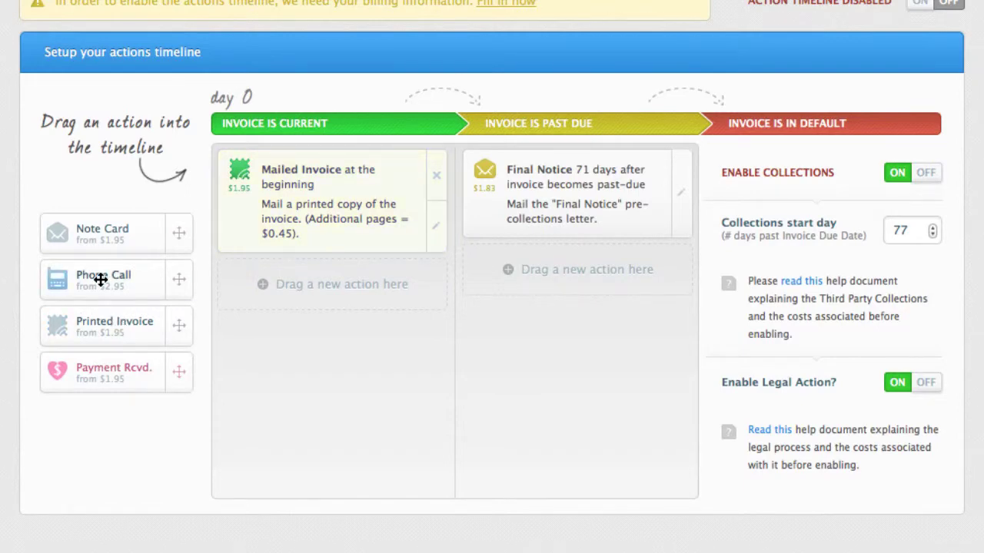
# - Add a Phone Call action to the Invoice Is Past Due stage with trigger date 30, applied to all invoices
pyautogui.moveTo(101, 280); pyautogui.dragTo(581, 267)
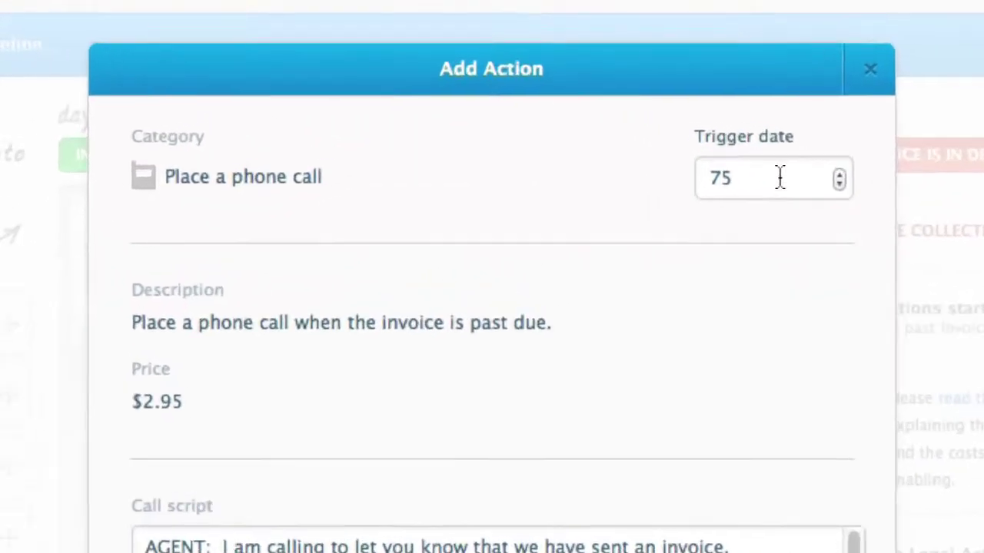
pyautogui.doubleClick(643, 139)
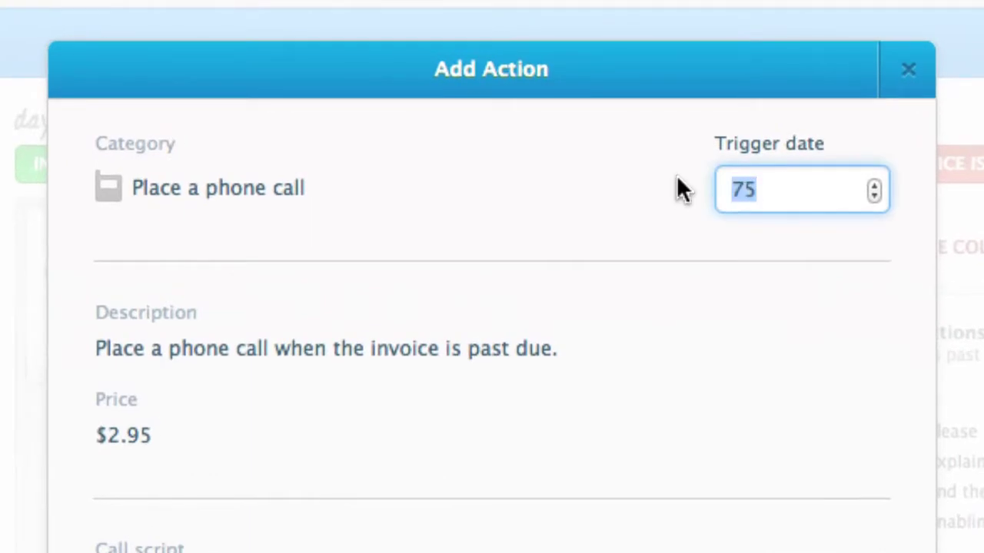
pyautogui.write('30')
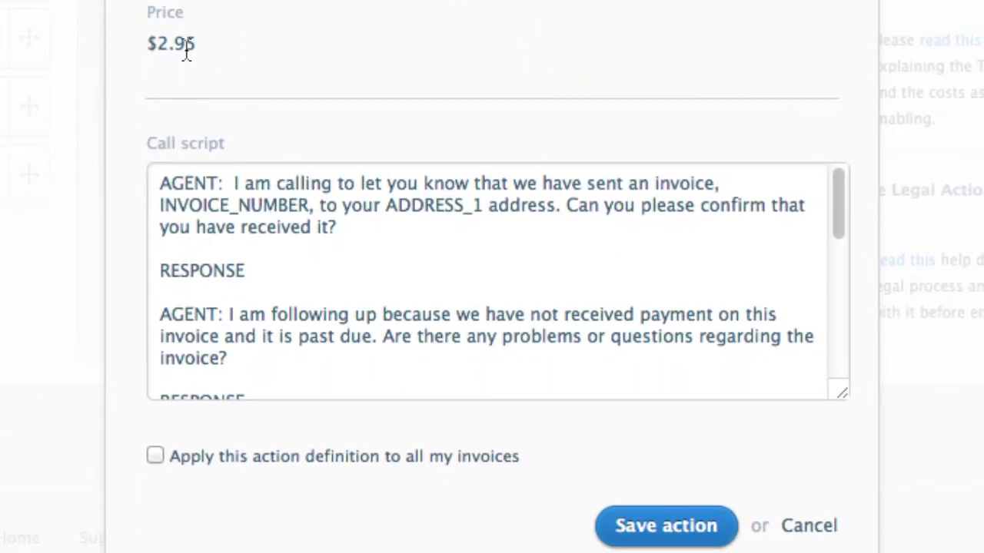
pyautogui.moveTo(197, 43); pyautogui.dragTo(156, 43)
pyautogui.moveTo(161, 183); pyautogui.dragTo(235, 359)
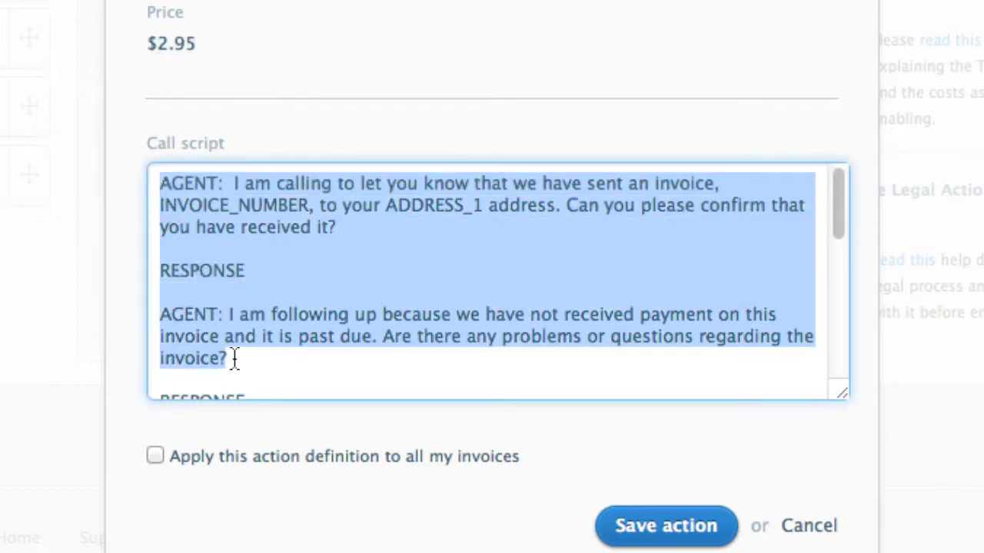
pyautogui.click(268, 360)
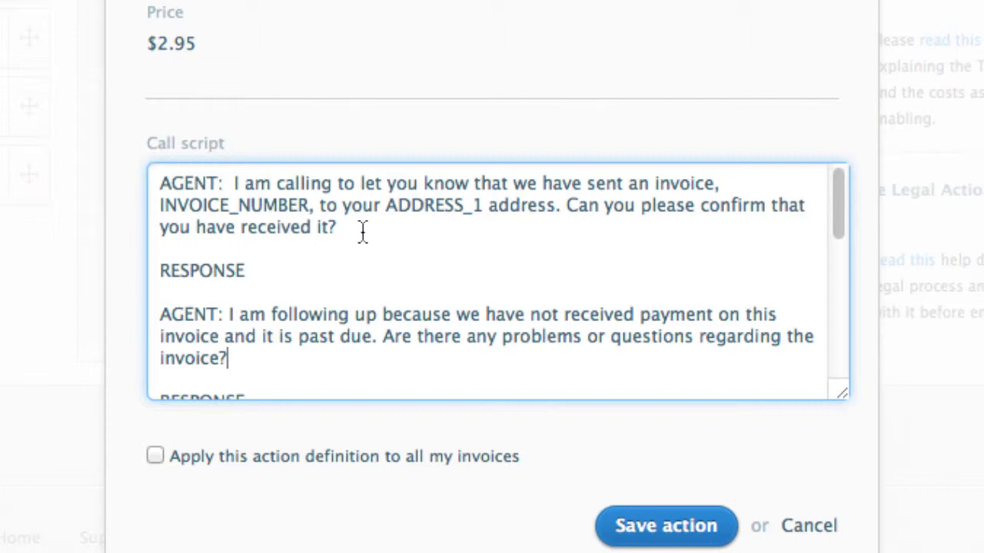
pyautogui.click(157, 457)
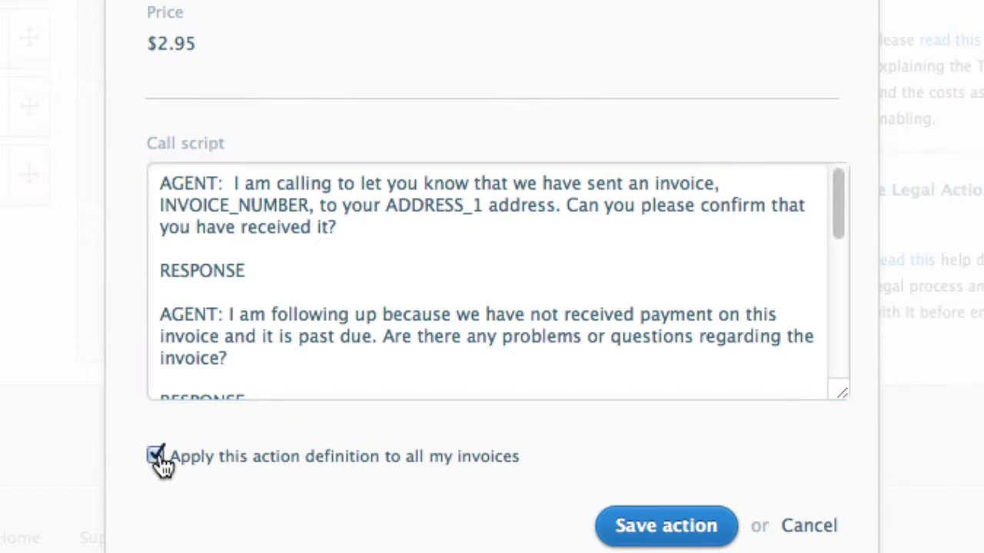
pyautogui.click(666, 533)
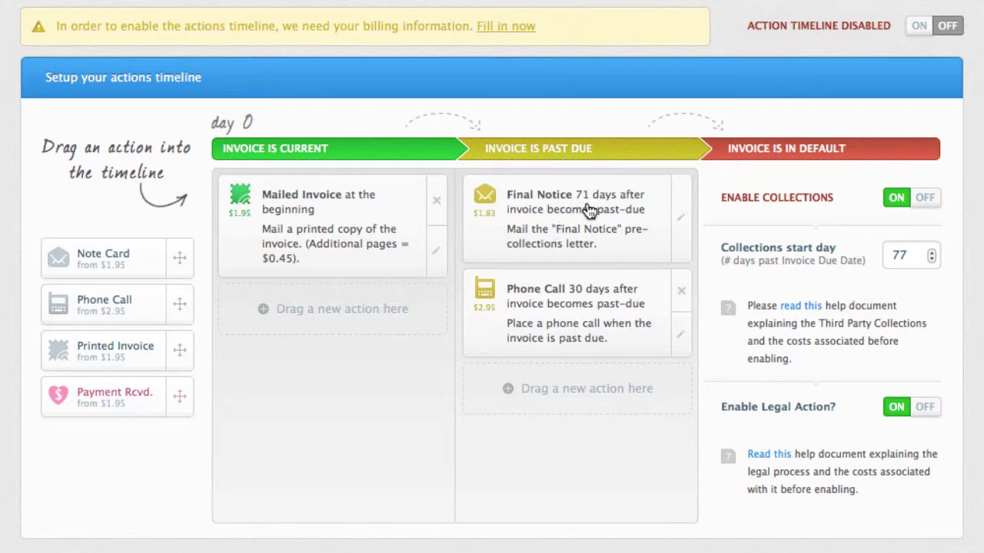
# - Preview the "Final Notice" pre-collections letter from the Invoice Is Past Due stage, leaving the action unedited
pyautogui.click(538, 231)
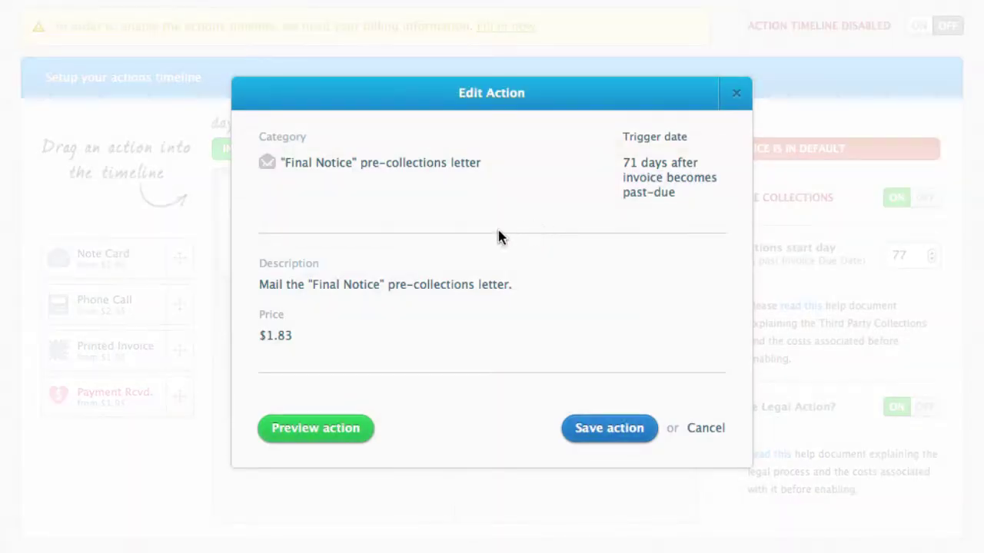
pyautogui.click(313, 432)
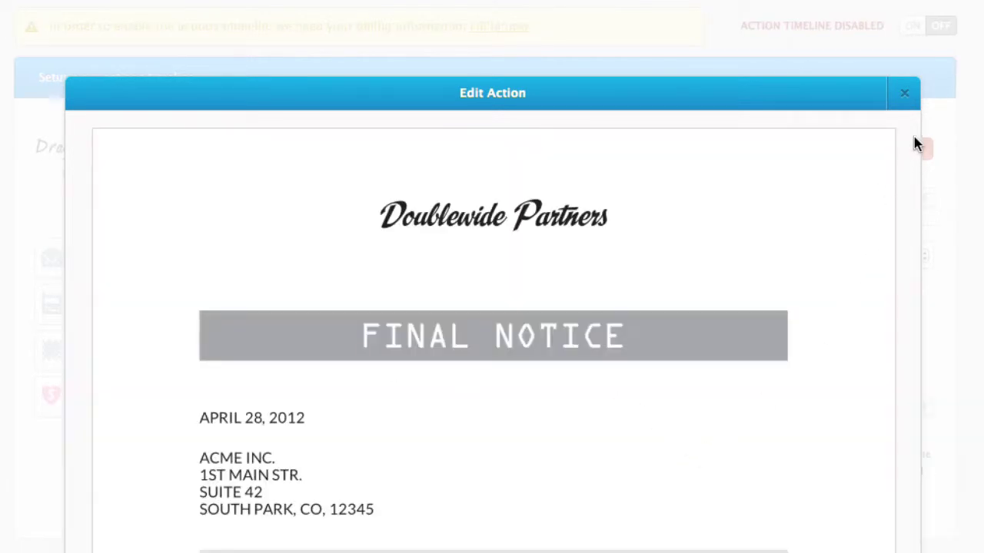
pyautogui.click(907, 95)
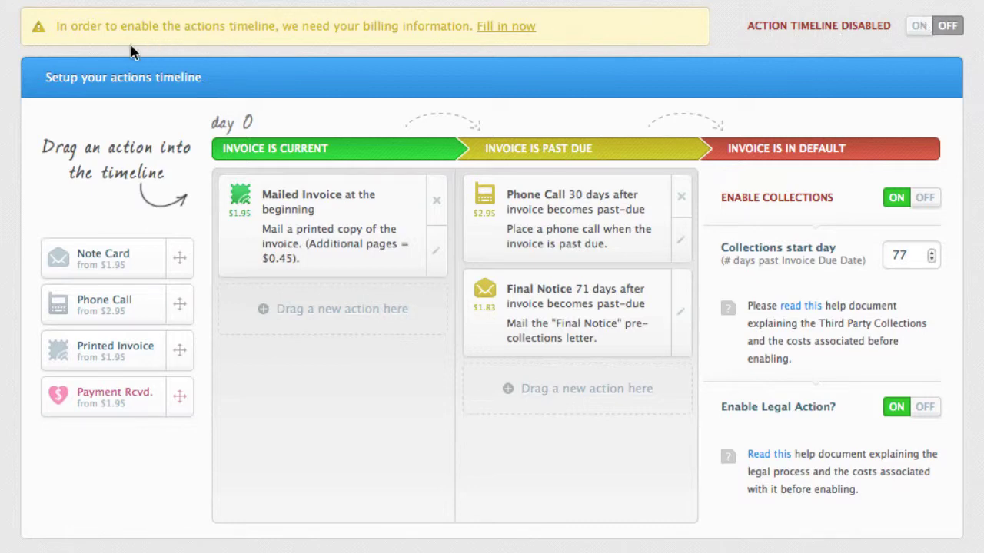
# - View the Account & Billing settings, then return to the dashboard and examine the invoices and upcoming actions
pyautogui.click(506, 34)
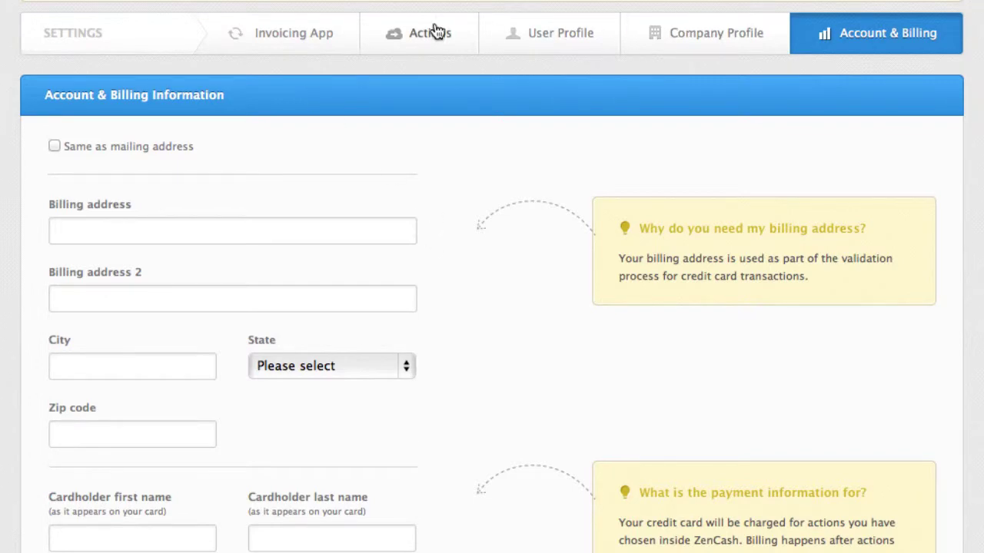
pyautogui.click(421, 34)
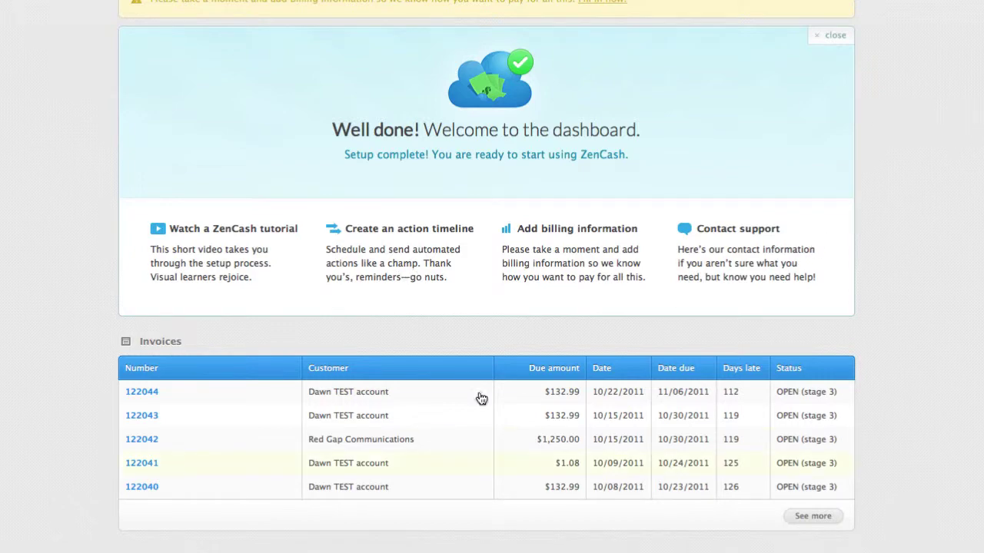
pyautogui.scroll(-2, 283, 546)
pyautogui.scroll(-3, 421, 542)
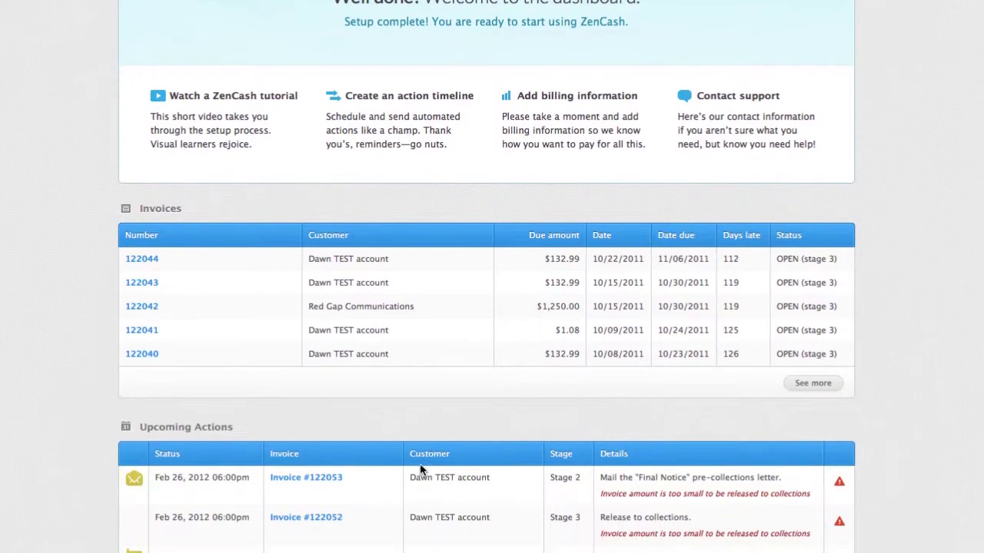